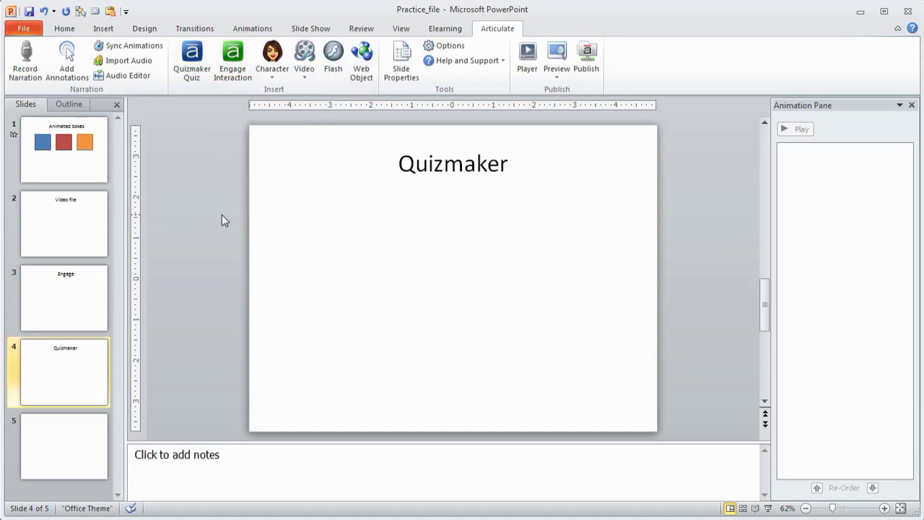
click(186, 59)
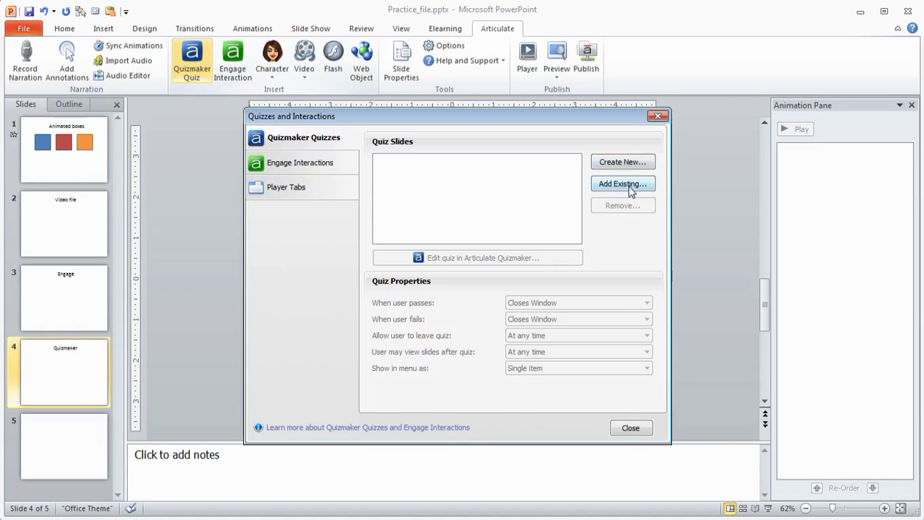
- Insert practice-quiz from Studio13-WS > Quizmaker as the slide 5 quiz placeholder
click(625, 184)
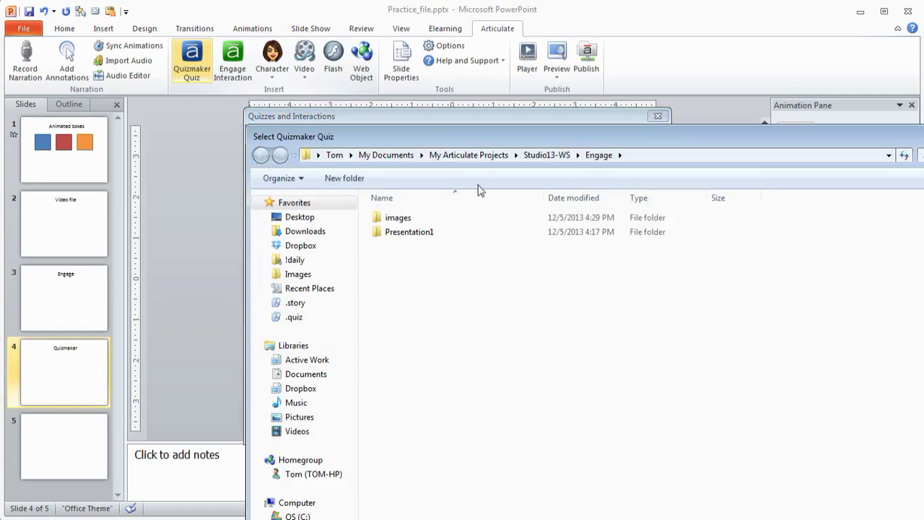
drag(655, 146, 418, 23)
click(311, 42)
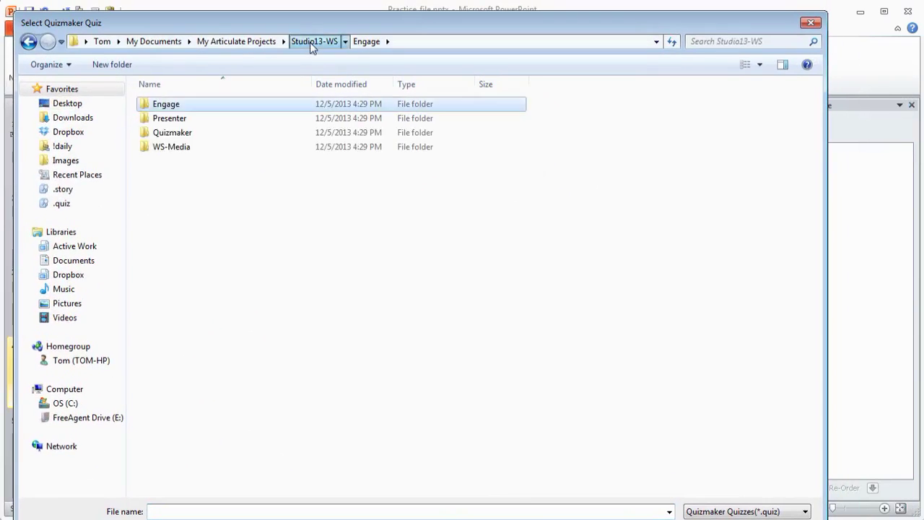
double_click(159, 132)
click(177, 119)
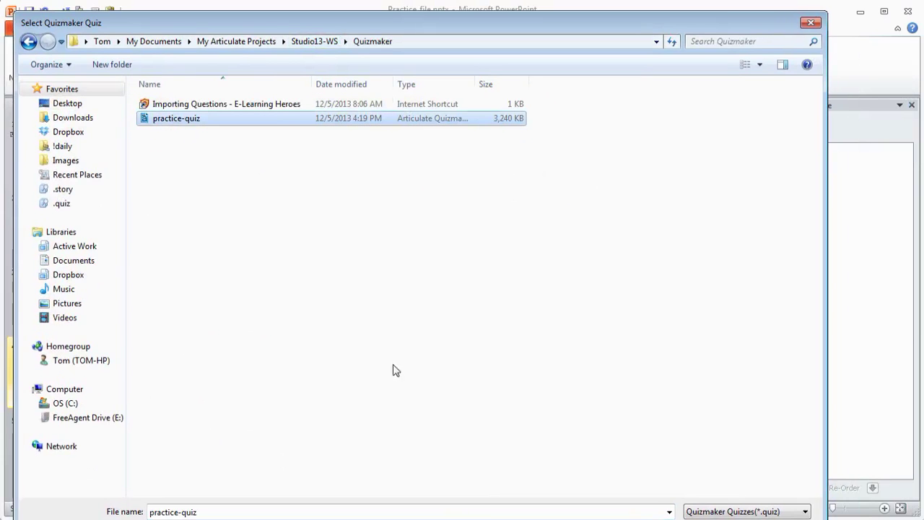
key(Return)
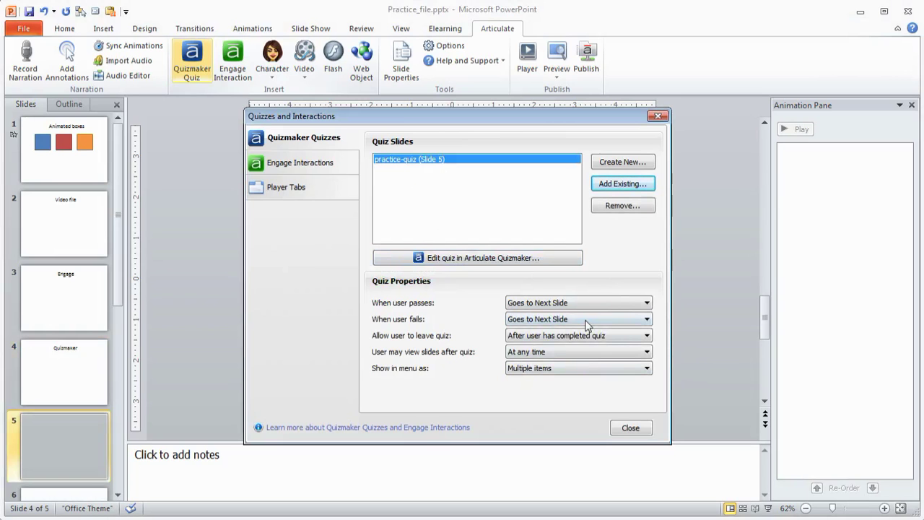
click(645, 429)
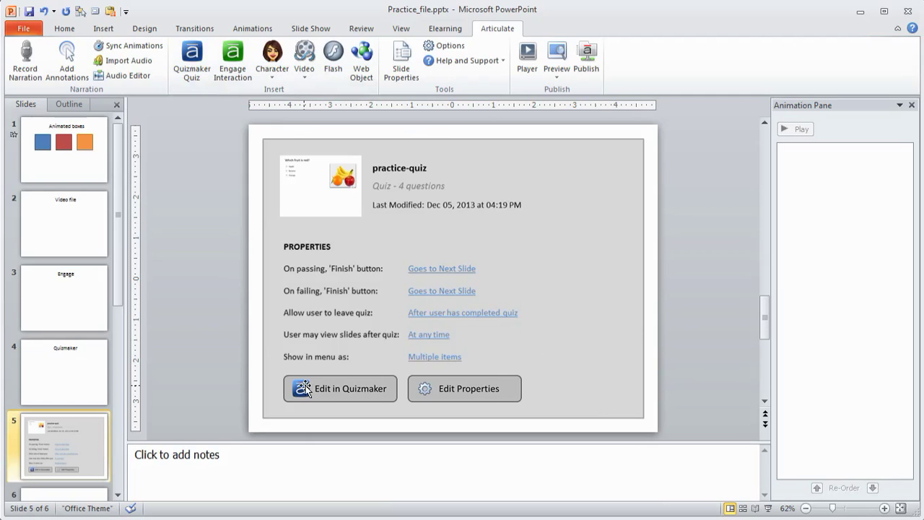
click(193, 58)
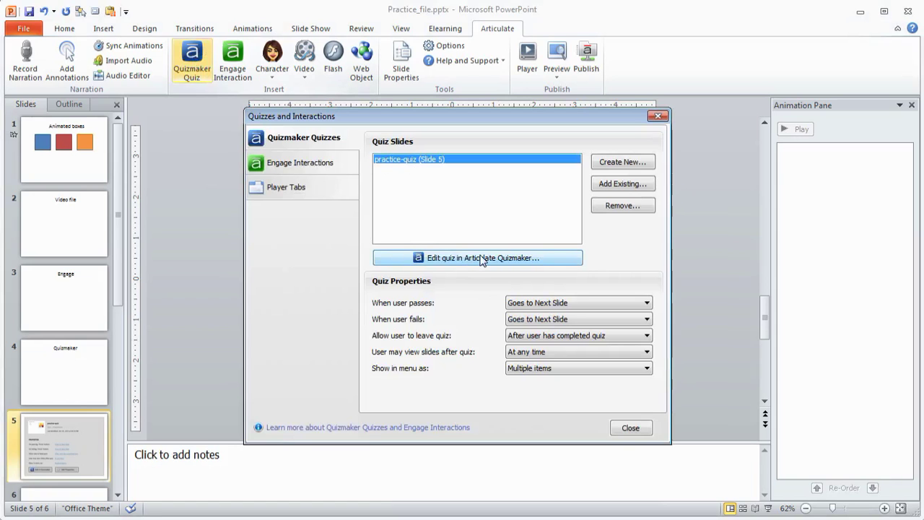
click(636, 428)
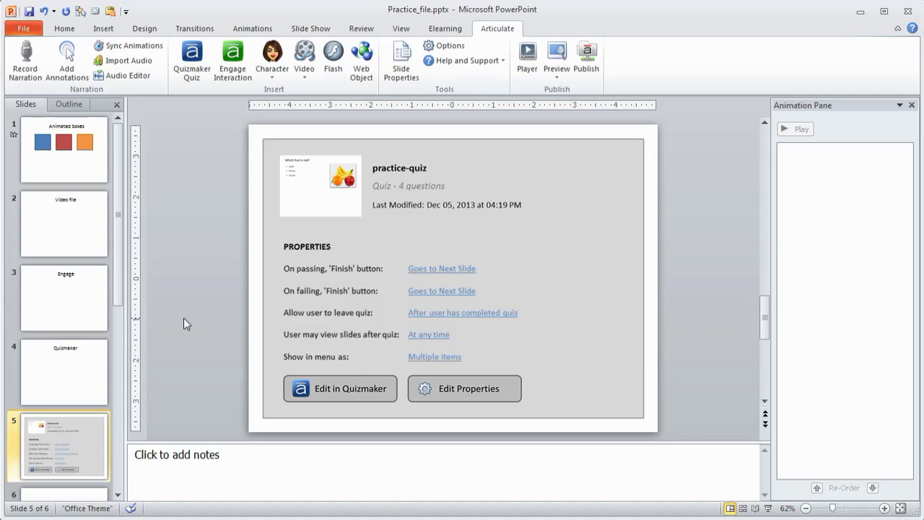
- Insert Accordion-demo from Studio13-WS > Engage as the slide 6 Engage interaction
click(230, 69)
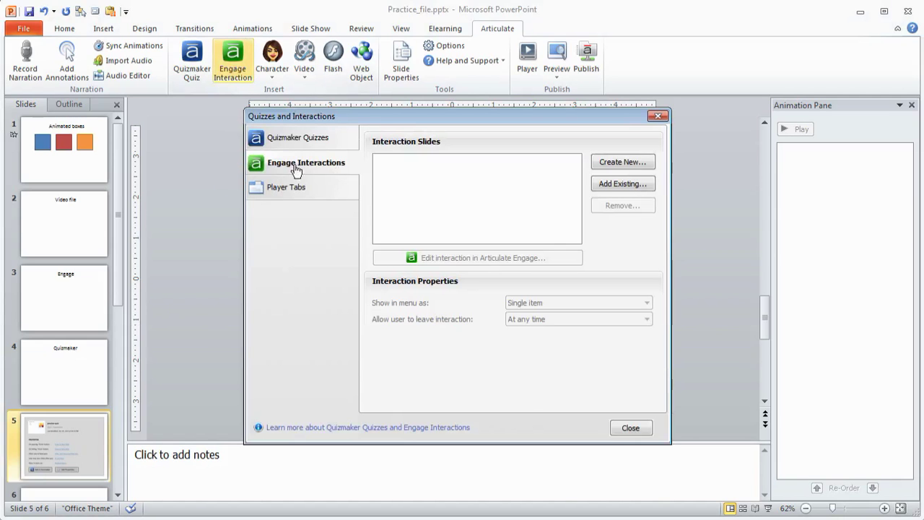
click(621, 184)
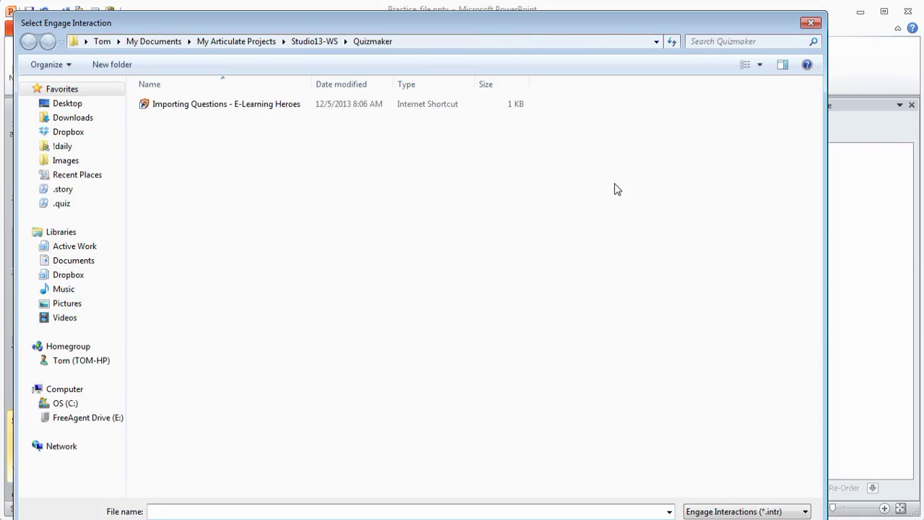
click(301, 43)
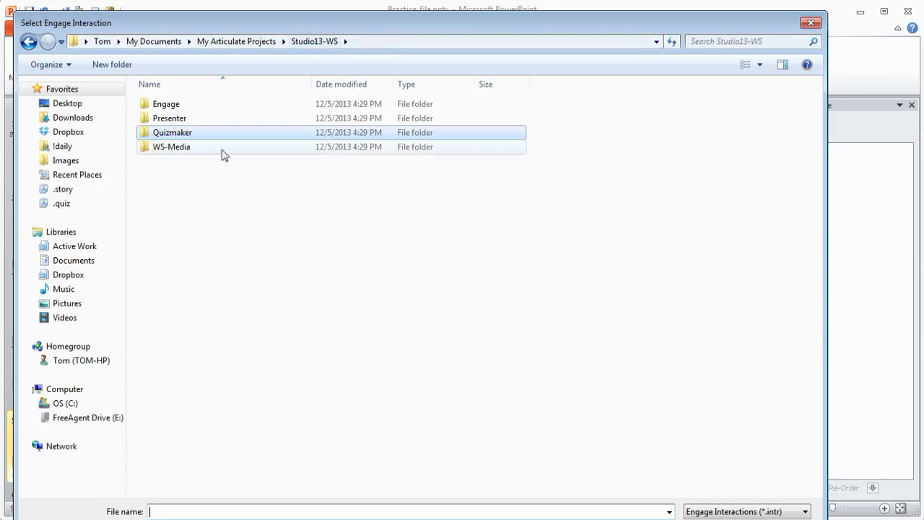
double_click(156, 104)
double_click(184, 132)
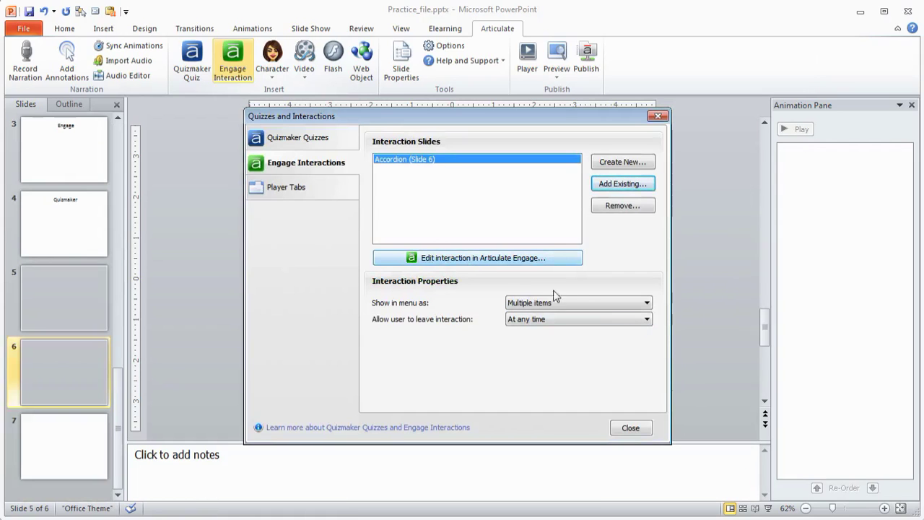
- Close the interactions window, select slide 5's practice-quiz, and show the Preview options
click(632, 429)
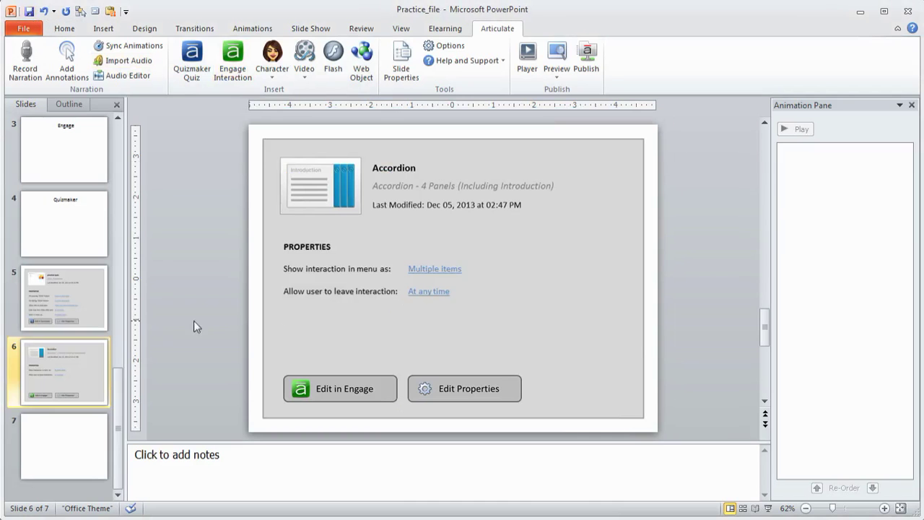
click(78, 288)
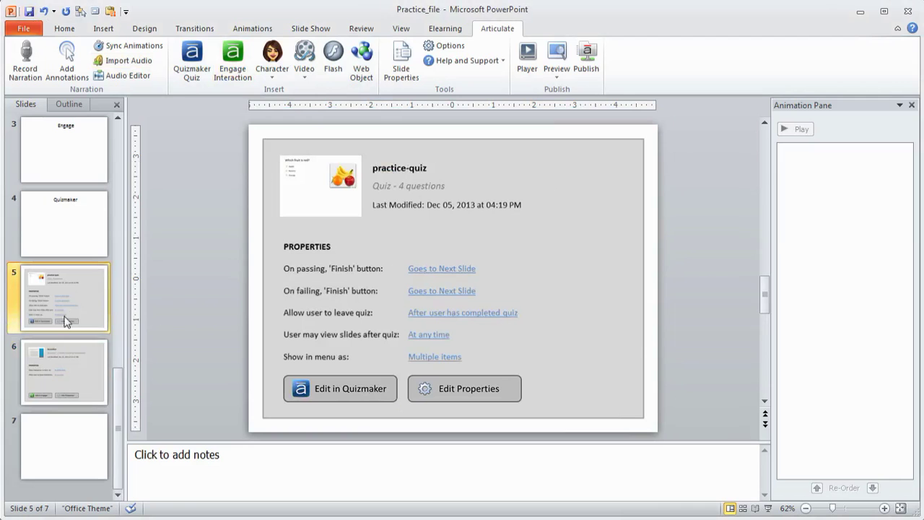
click(555, 79)
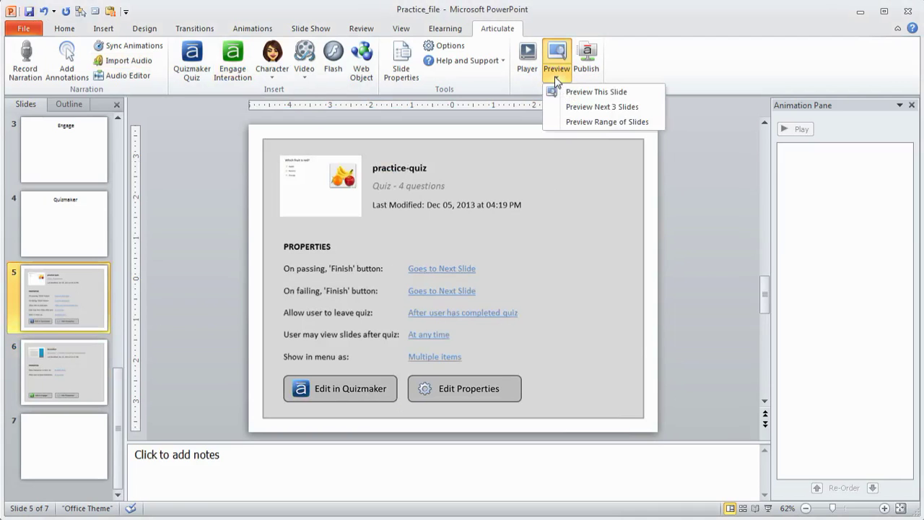
- Preview the next 3 slides and dismiss the must-complete-quiz notice when jumping to Accordion
click(590, 108)
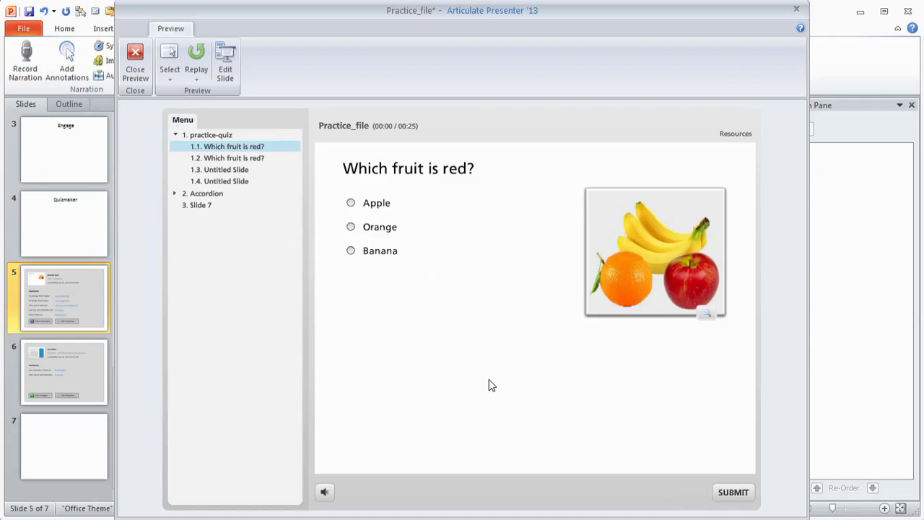
click(202, 196)
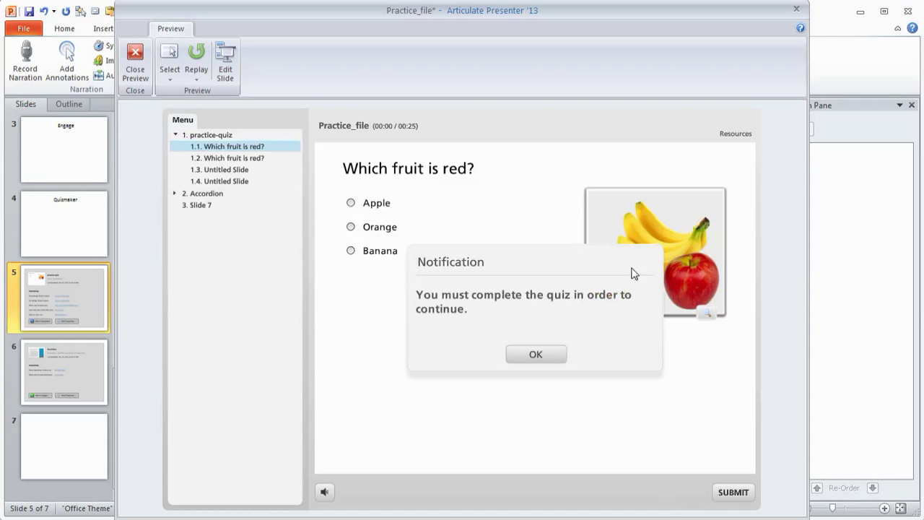
click(541, 359)
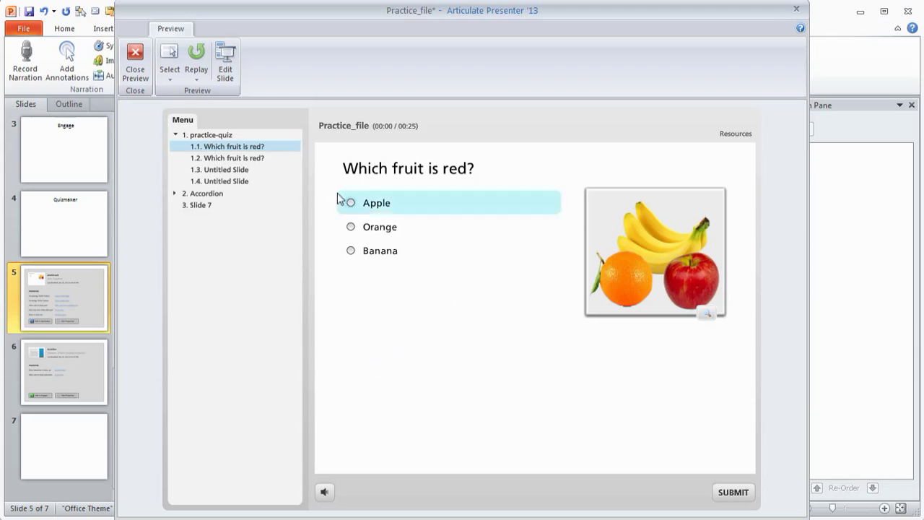
- Collapse and re-expand practice-quiz, visit 1.2 and 1.3, drop the orange in the box, reach 1.4
click(177, 136)
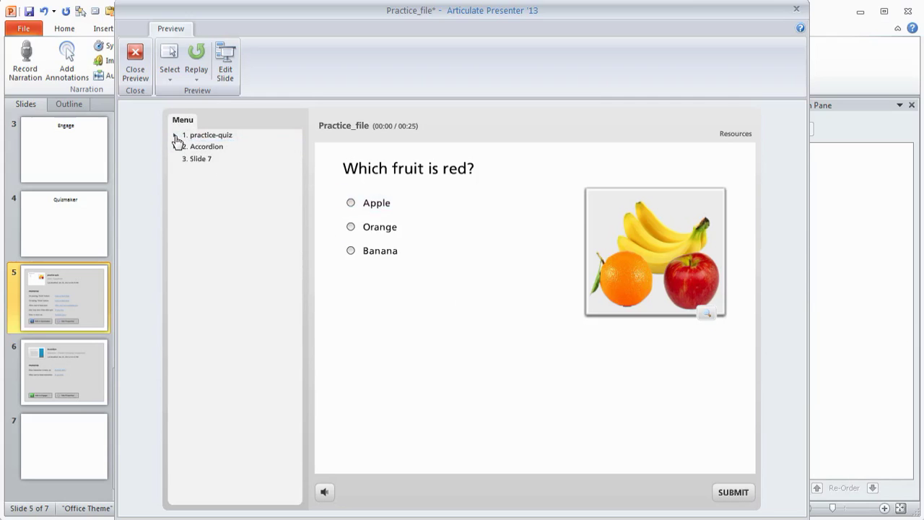
click(176, 135)
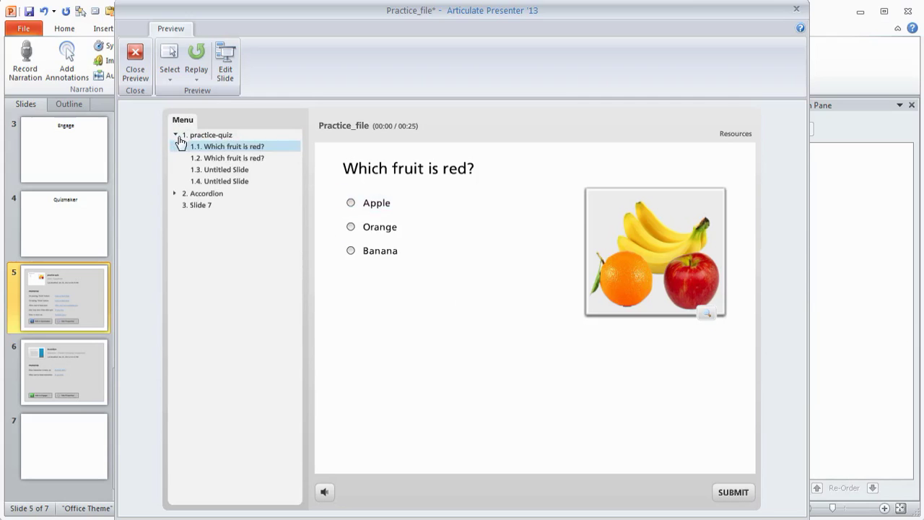
click(228, 163)
click(227, 172)
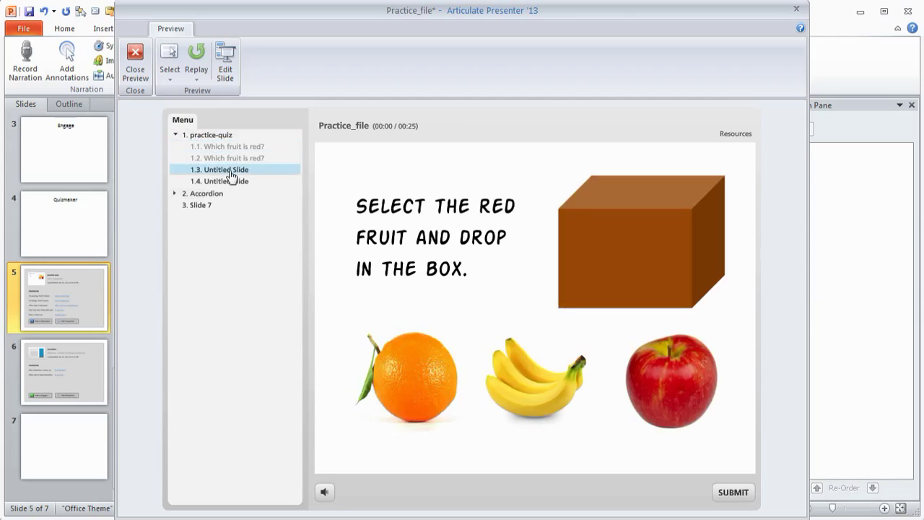
drag(419, 382, 590, 305)
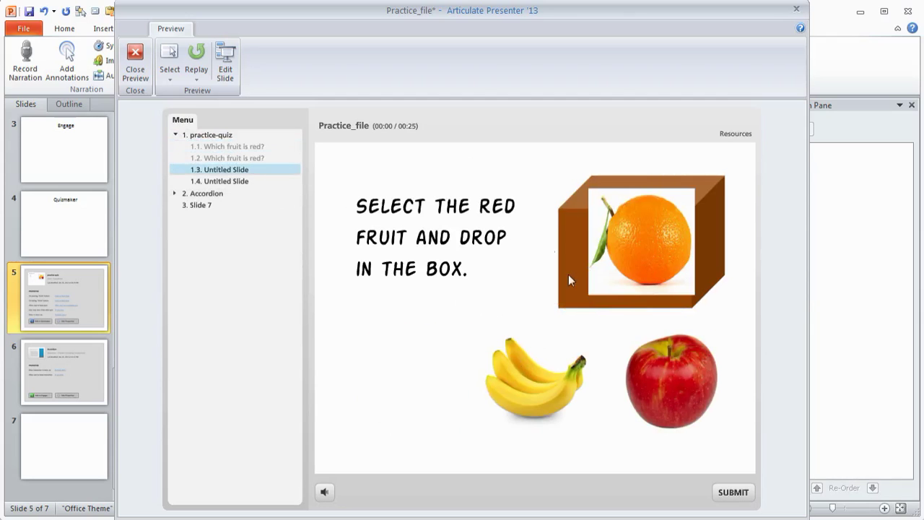
click(232, 181)
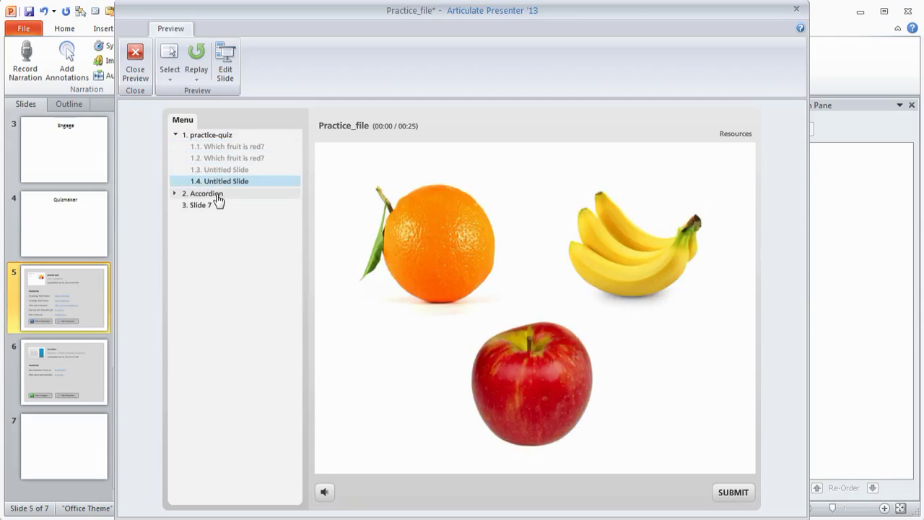
- Answer question 1.1 with Apple (correct) and question 1.2 with Banana (incorrect)
click(249, 146)
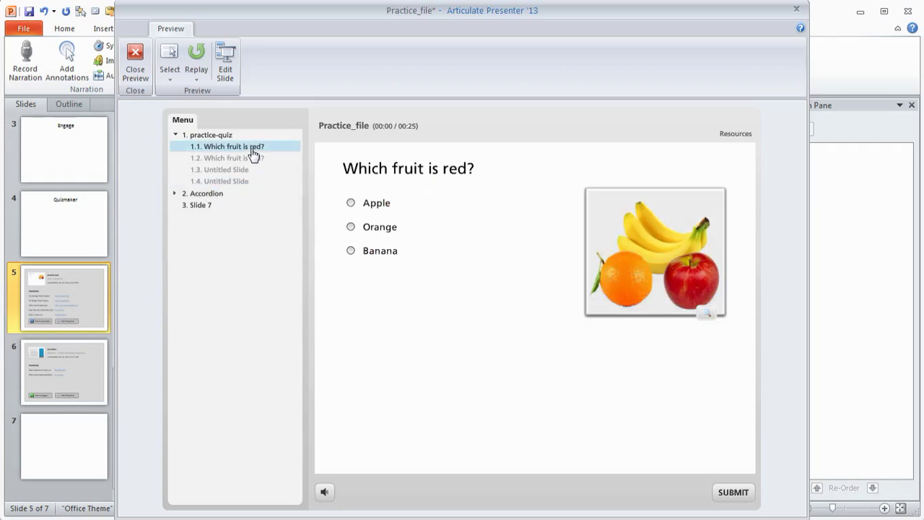
click(343, 211)
click(725, 496)
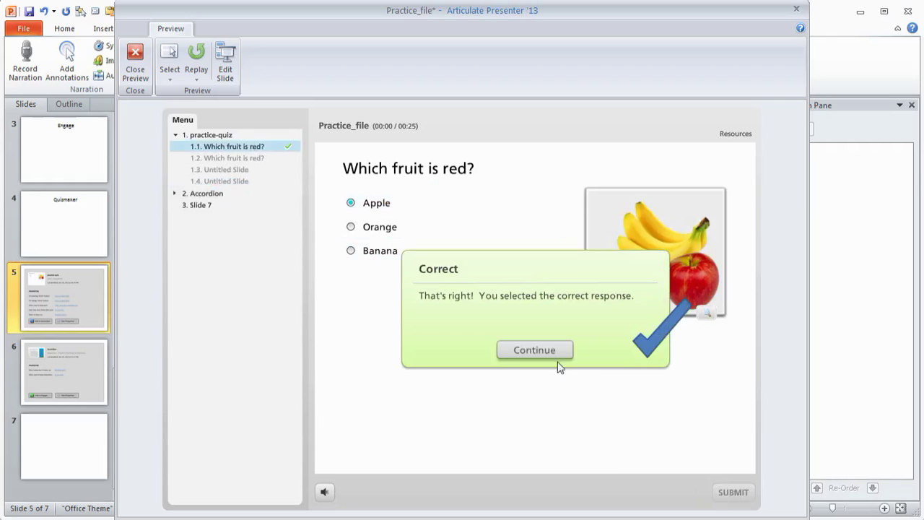
click(550, 360)
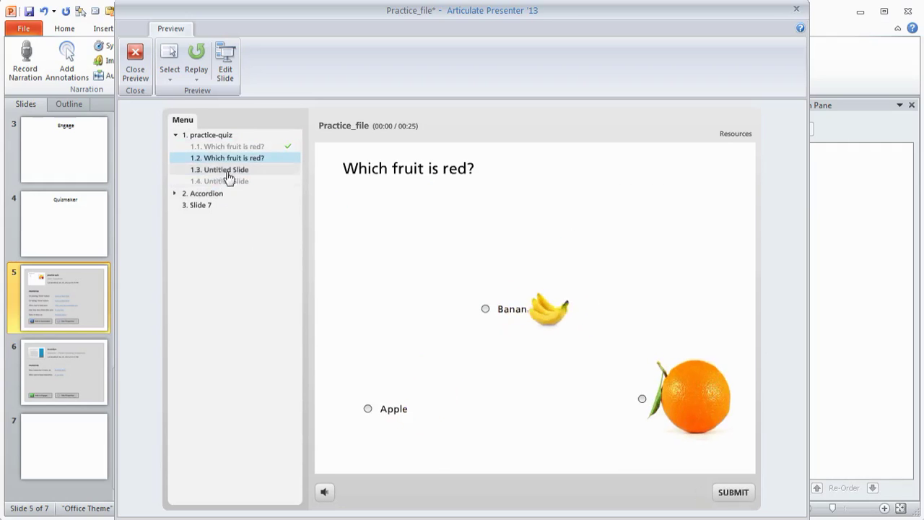
click(485, 310)
click(732, 492)
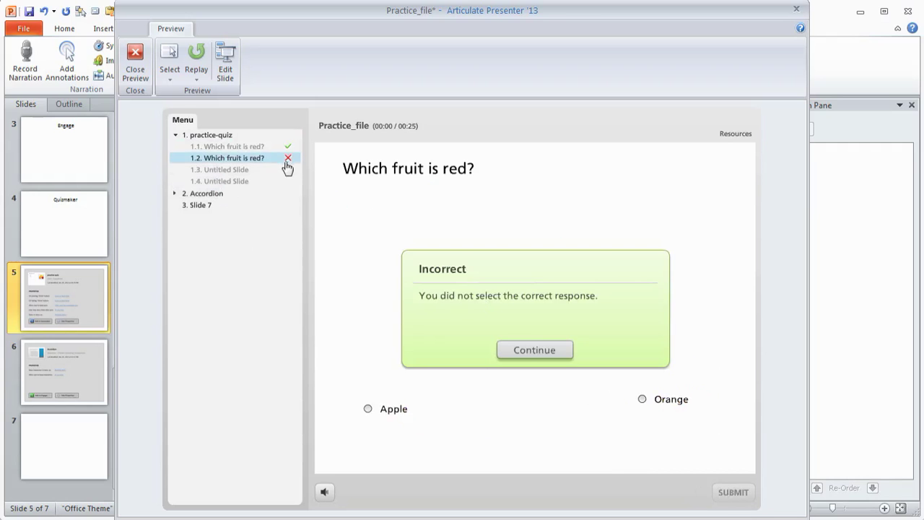
click(532, 356)
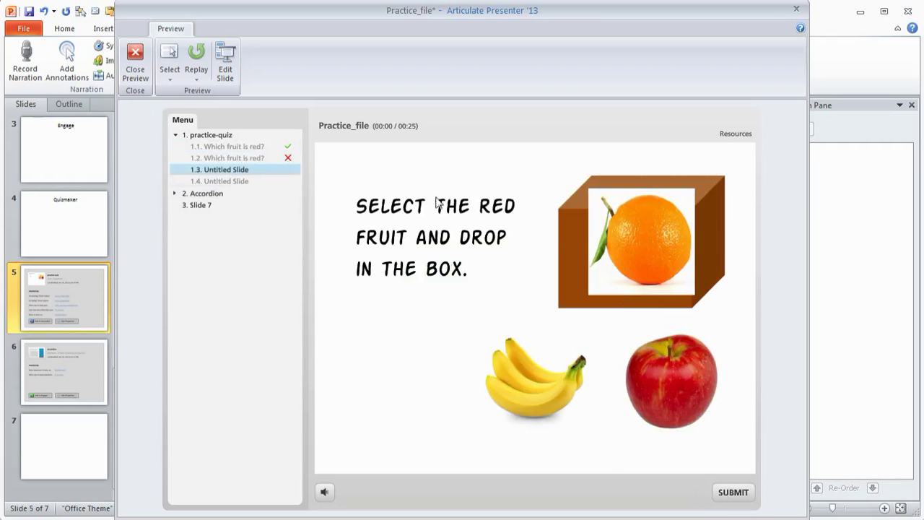
- Submit the orange-in-box answer for 1.3 and the apple for 1.4, reaching the 50% Results
click(732, 491)
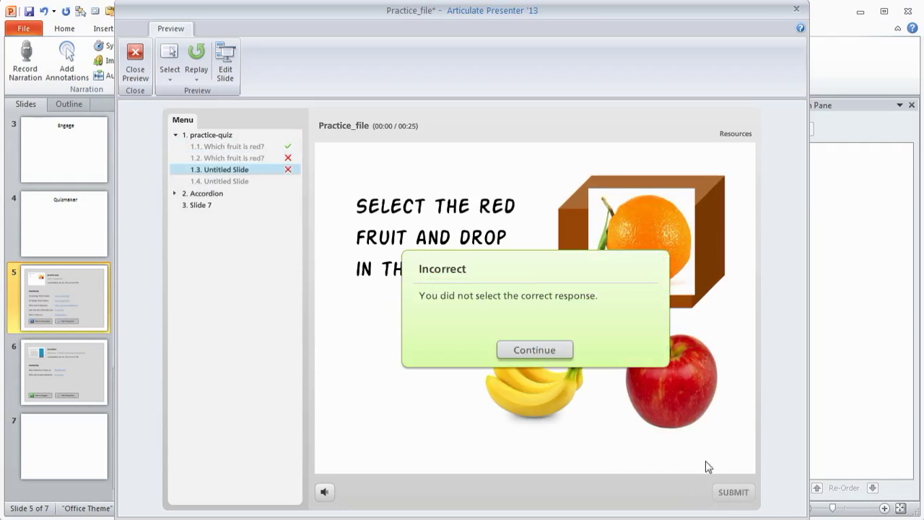
click(521, 353)
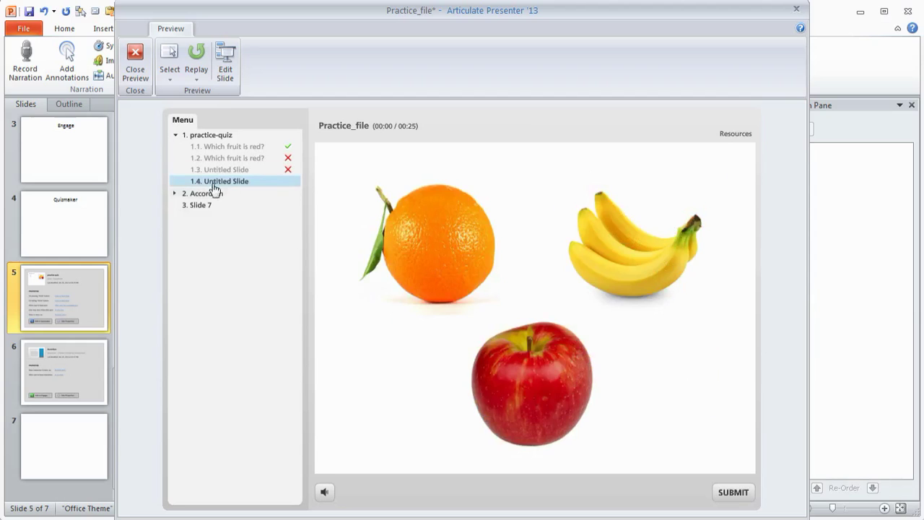
click(548, 412)
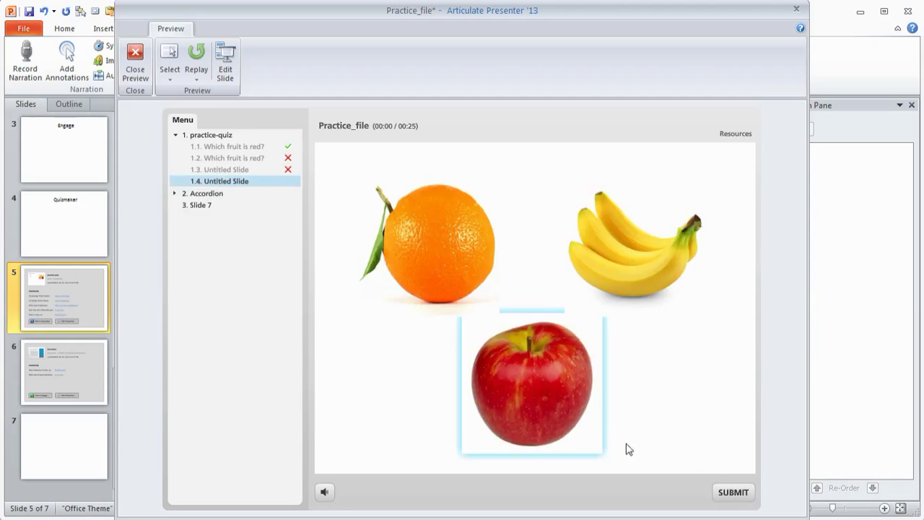
click(722, 493)
click(534, 351)
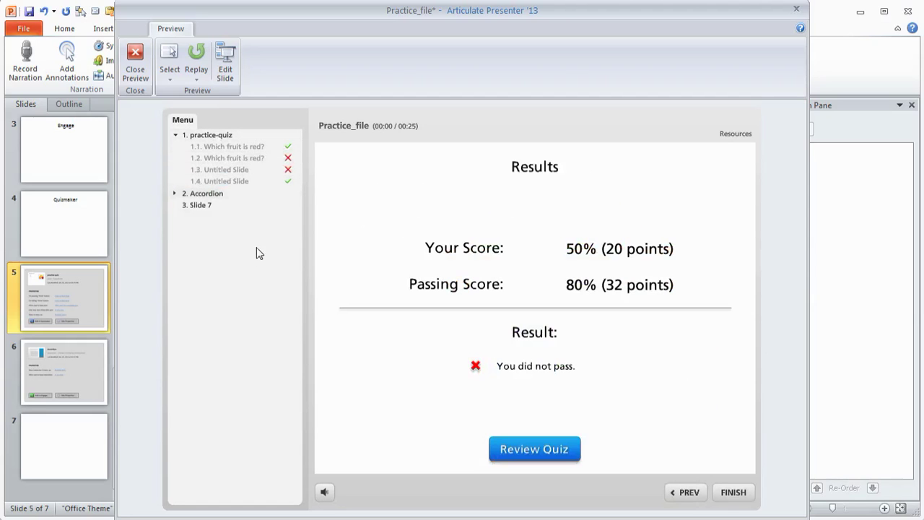
click(176, 194)
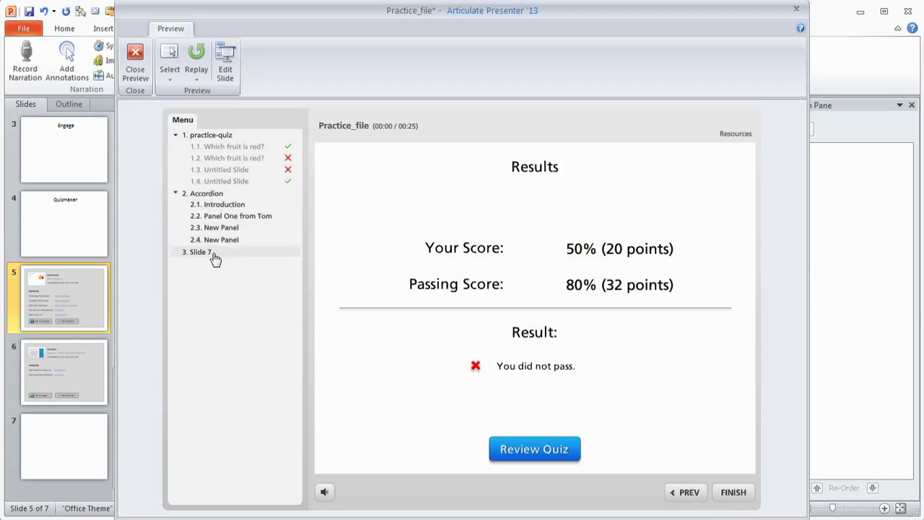
- Open Accordion 2.1 Introduction, then view Panel One from Tom and both New Panels
click(216, 207)
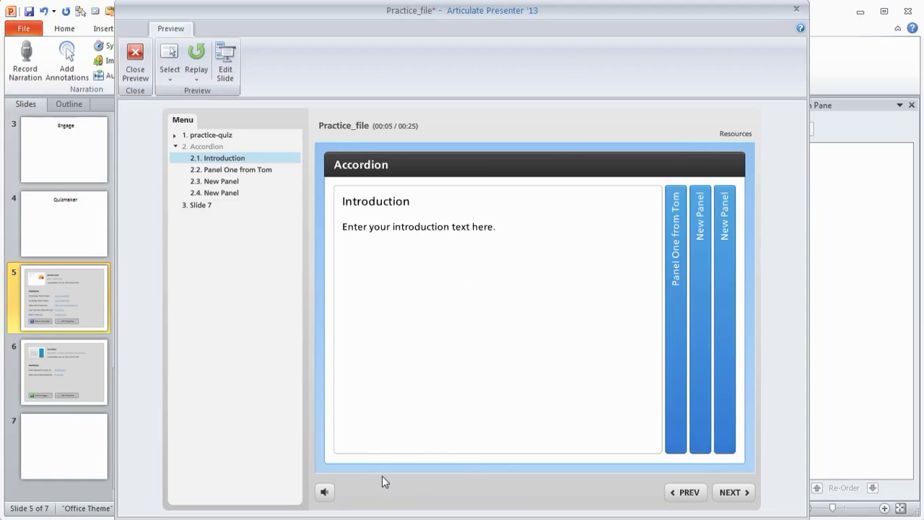
click(669, 302)
click(698, 307)
click(719, 330)
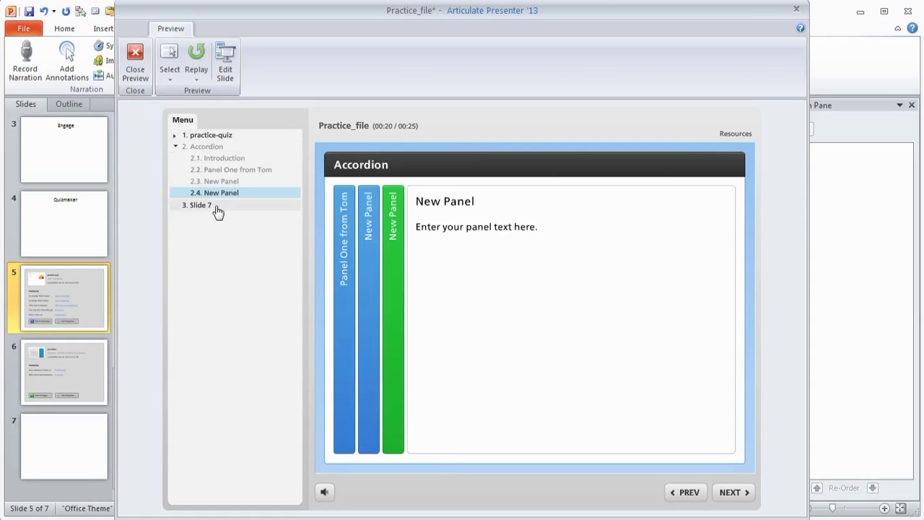
- Close the preview to return to editing slide 5's practice-quiz placeholder
click(134, 58)
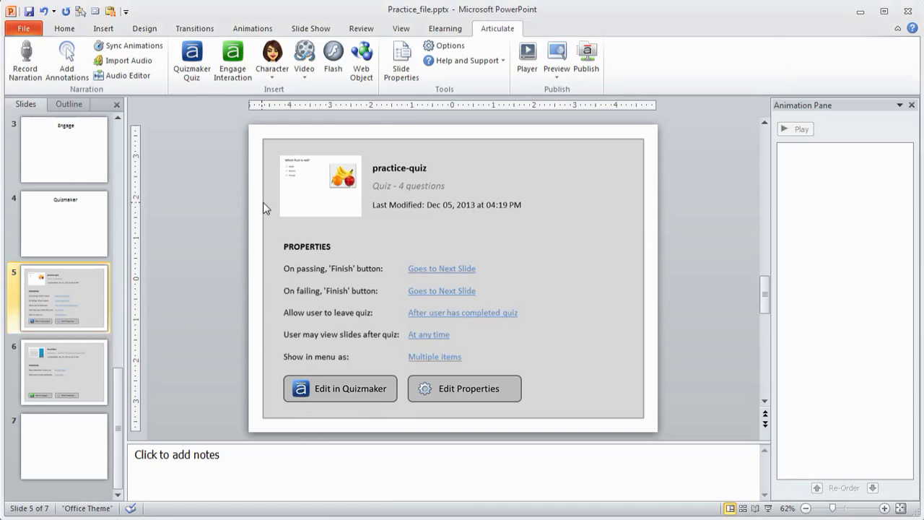